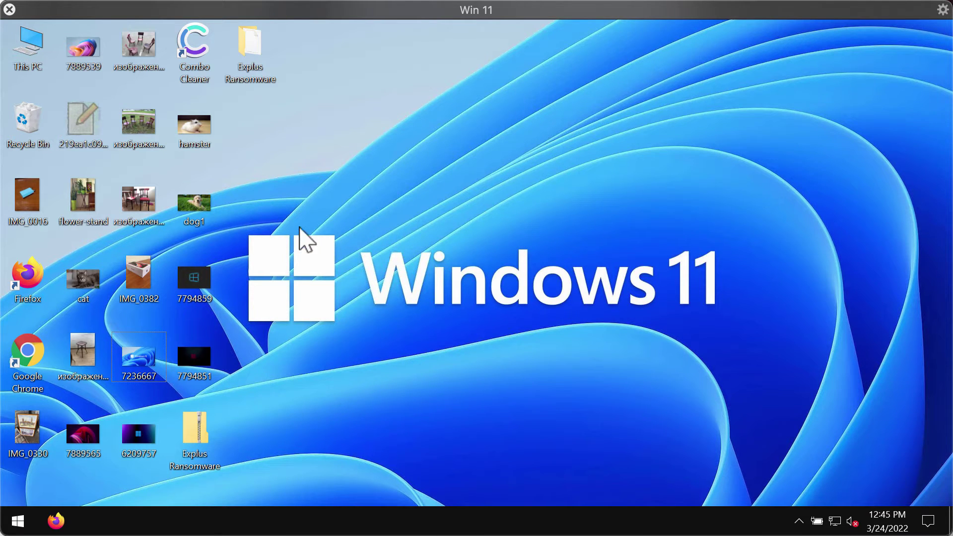
- Preview and close the chairs, dog1, hamster and second chair photos in Photo Viewer
double_click(148, 198)
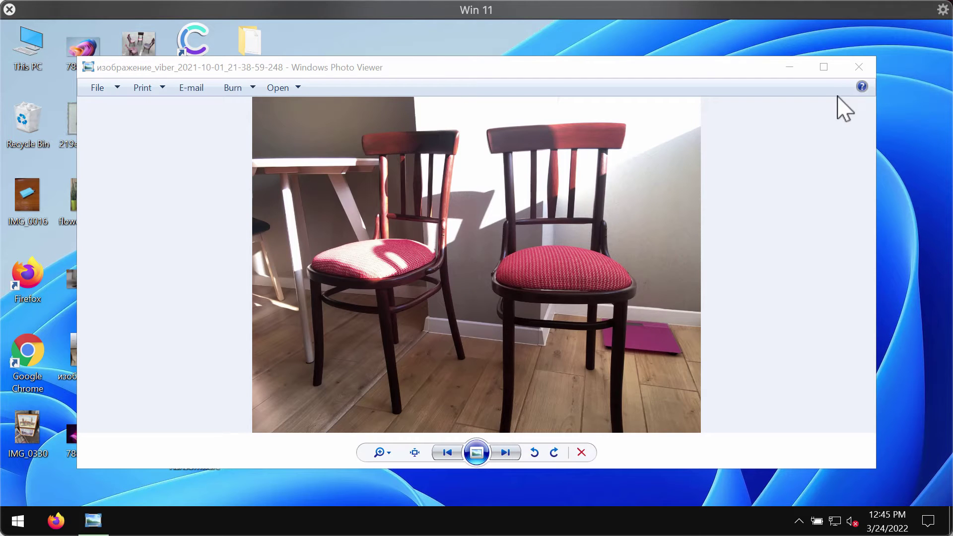
click(859, 68)
double_click(206, 205)
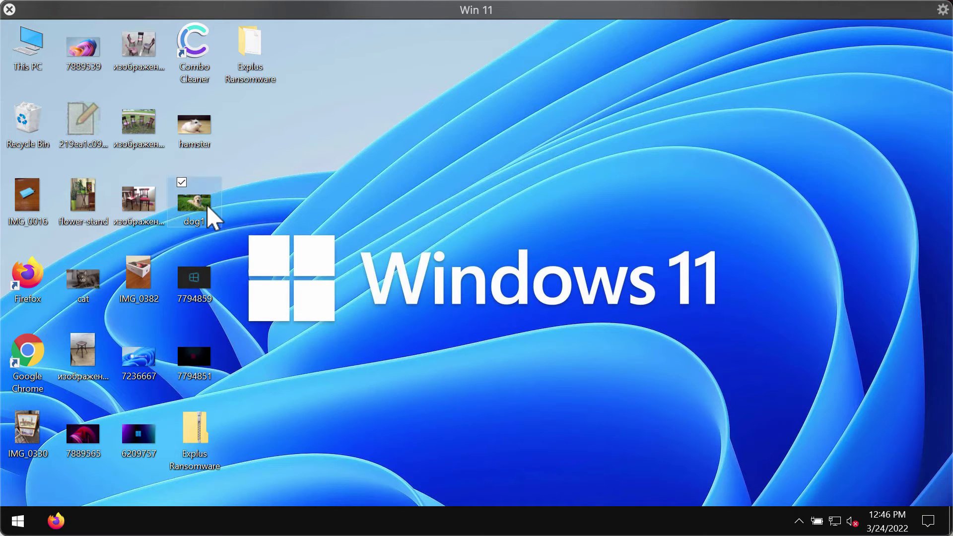
click(859, 68)
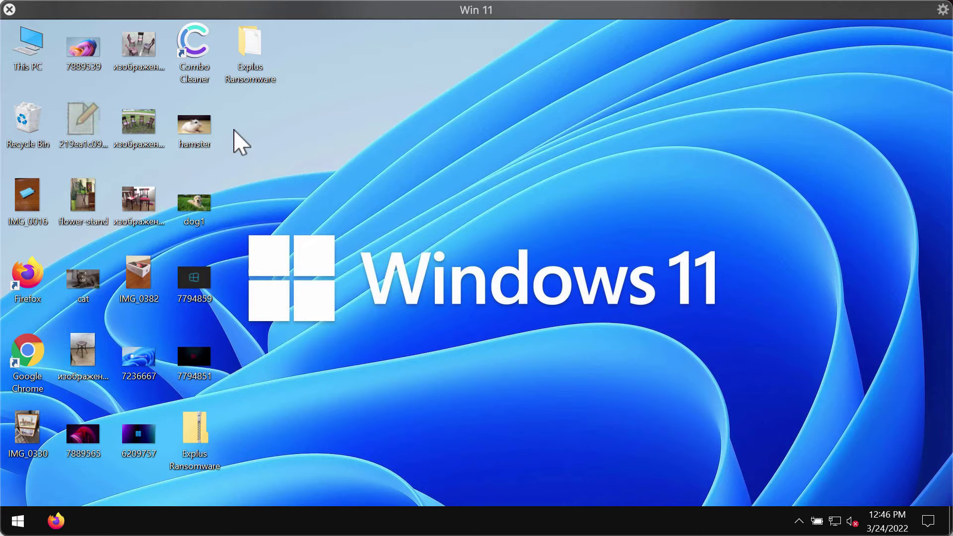
double_click(208, 125)
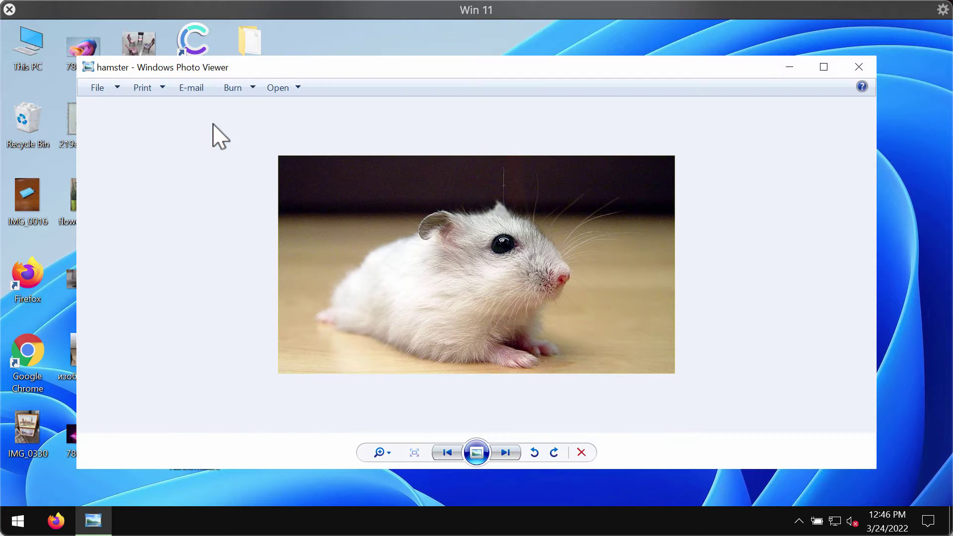
click(859, 67)
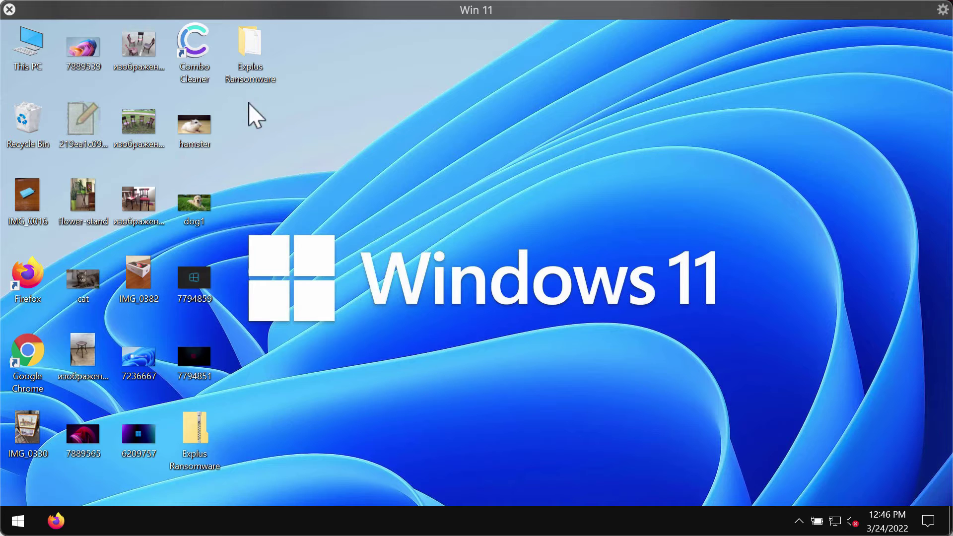
double_click(82, 354)
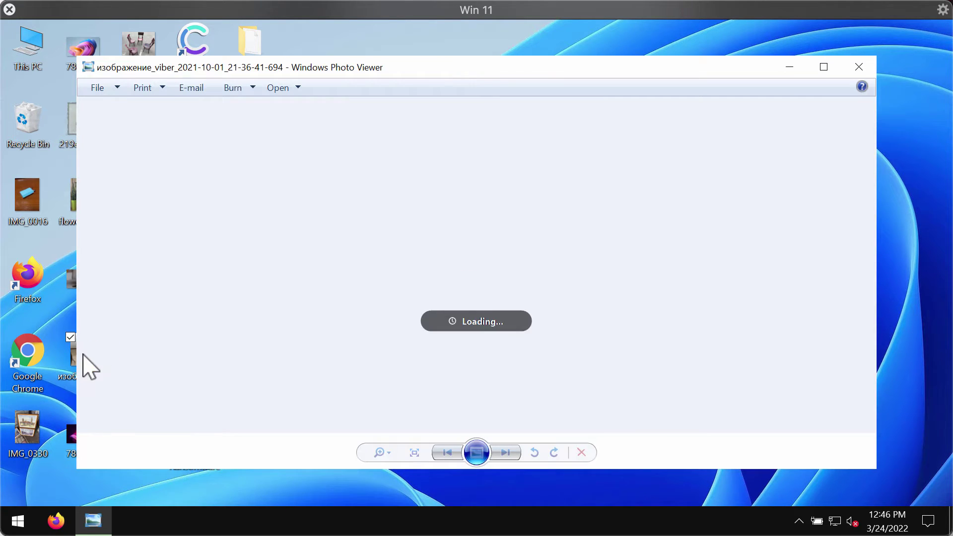
click(859, 67)
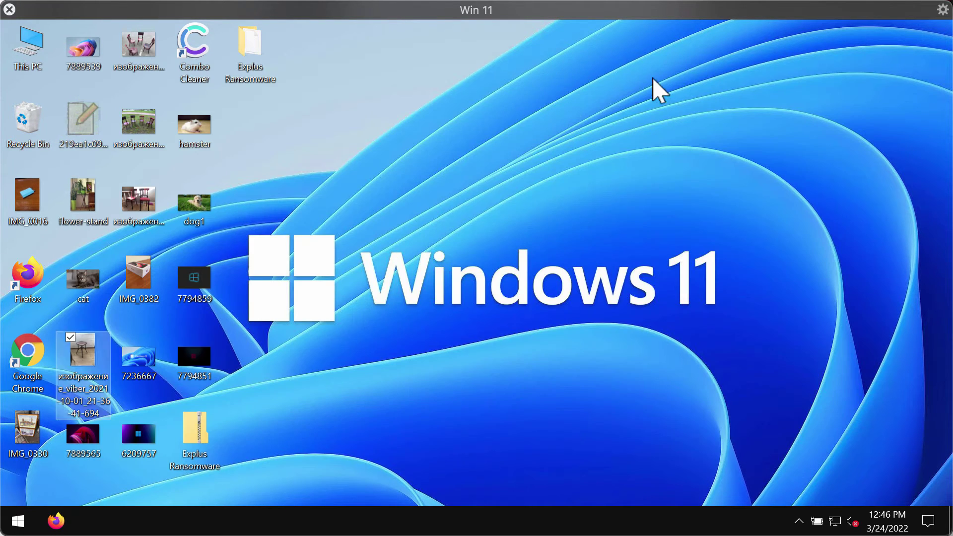
- Open the Explus Ransomware folder and select its application file
double_click(248, 47)
click(469, 159)
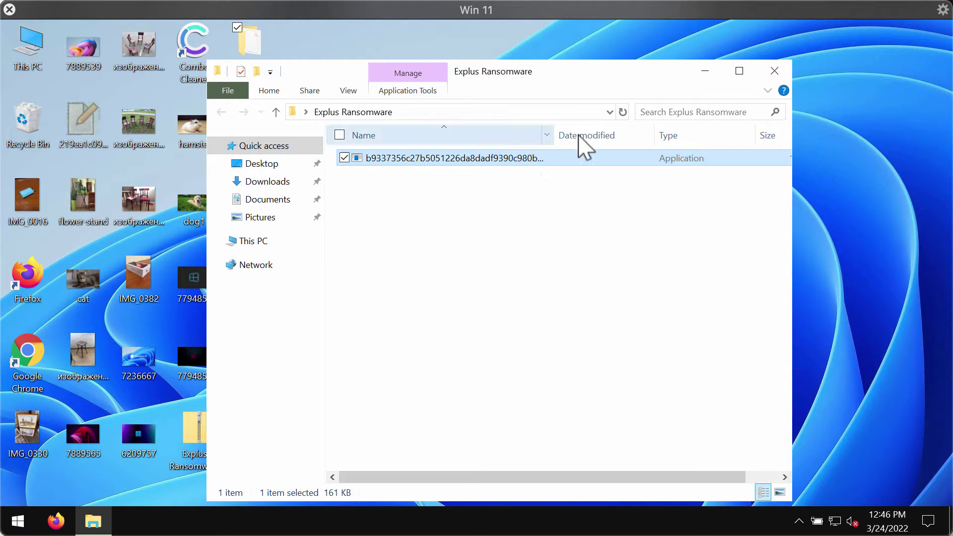
- Close the Explus Ransomware folder window so the desktop files can be watched
click(773, 72)
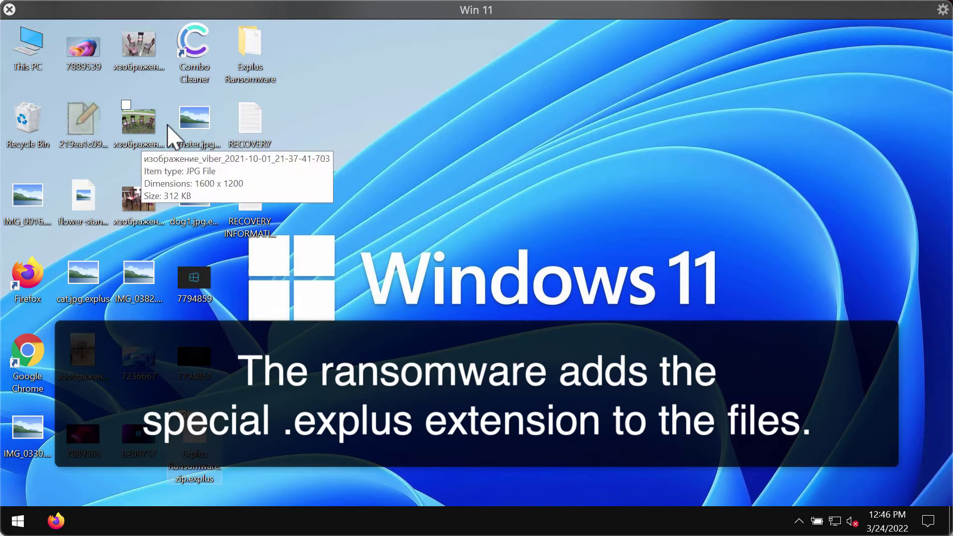
- Inspect the encrypted hamster file, then read the RECOVERY INFORMATION note in Notepad and minimise it
click(182, 107)
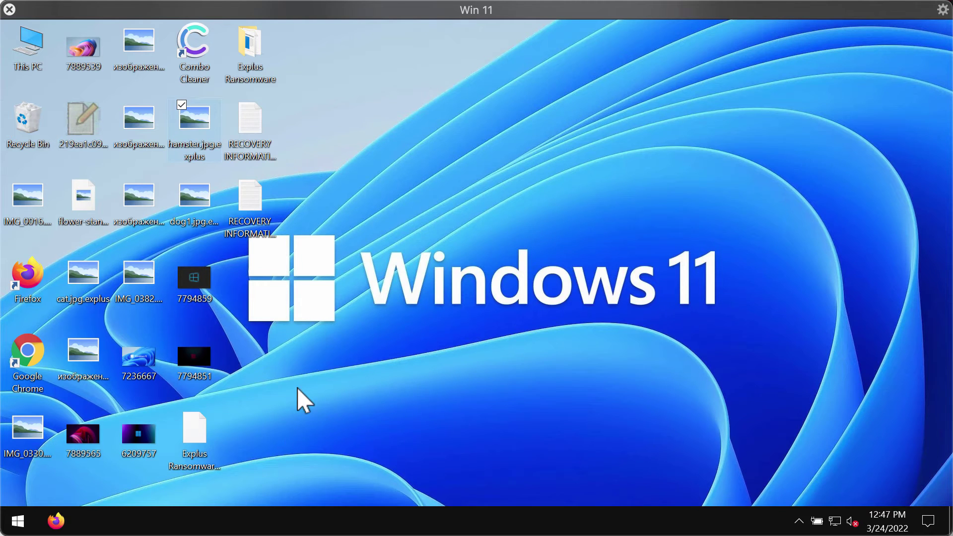
double_click(257, 227)
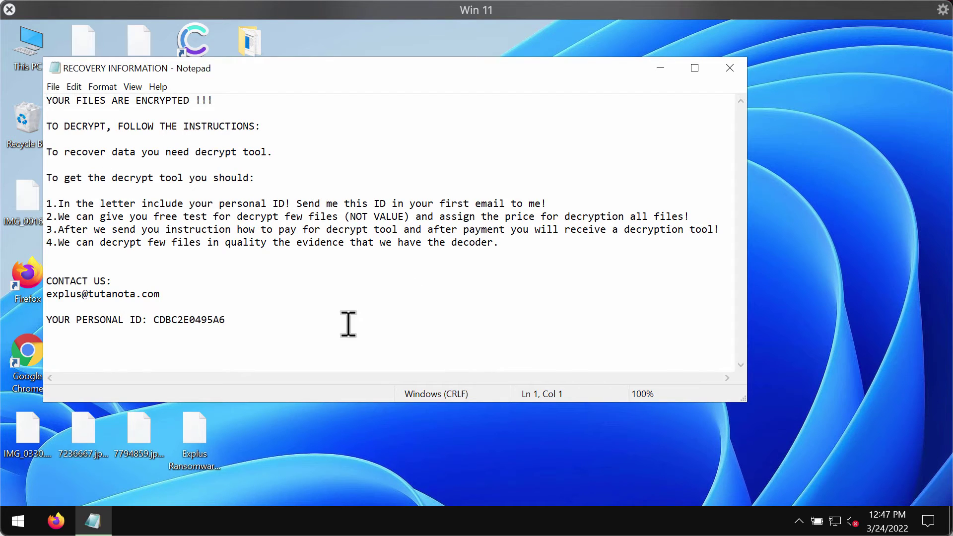
mouse_move(390, 77)
mouse_down()
mouse_move(497, 83)
mouse_move(524, 97)
mouse_up()
click(478, 246)
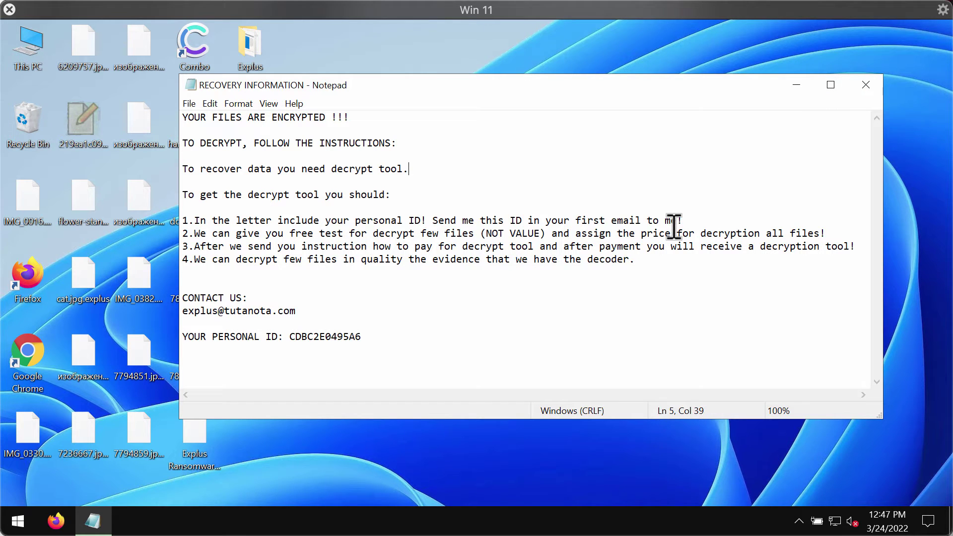
click(796, 85)
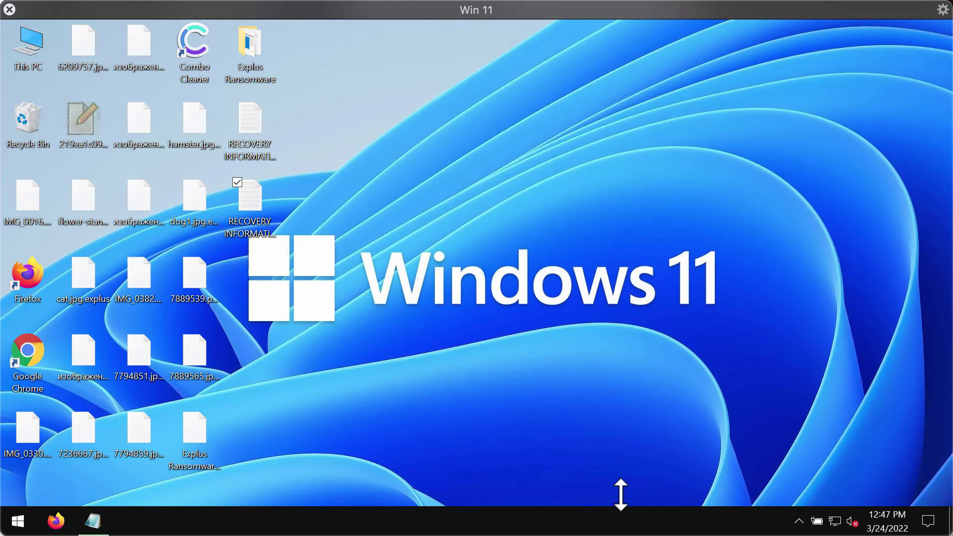
- End the hash-named b9337356… process in Task Manager, widening the name column, then close Task Manager
right_click(599, 519)
click(627, 447)
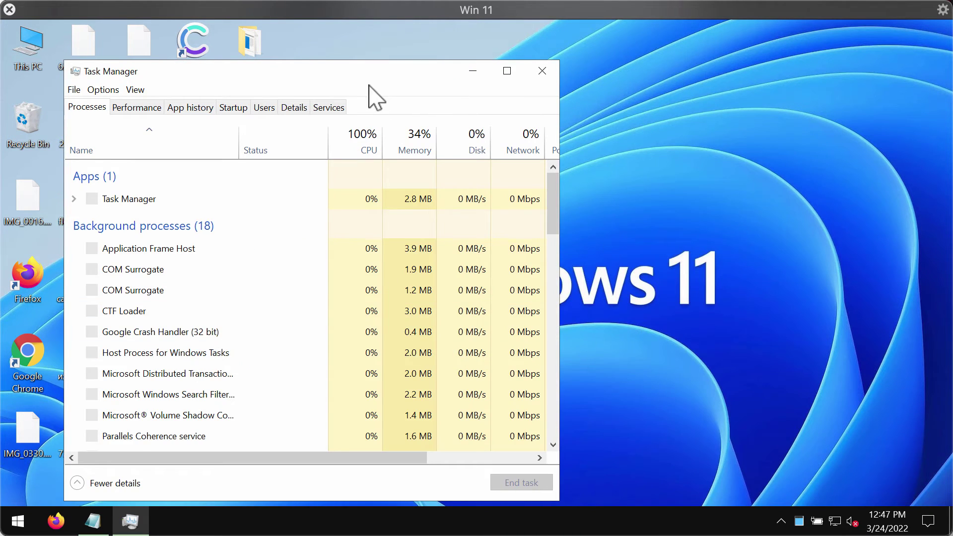
drag(369, 83, 556, 65)
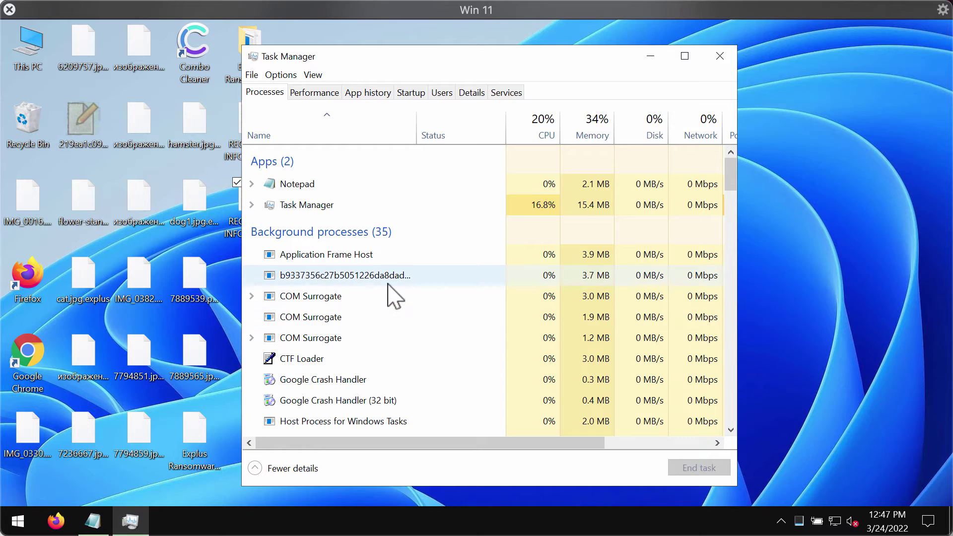
click(387, 274)
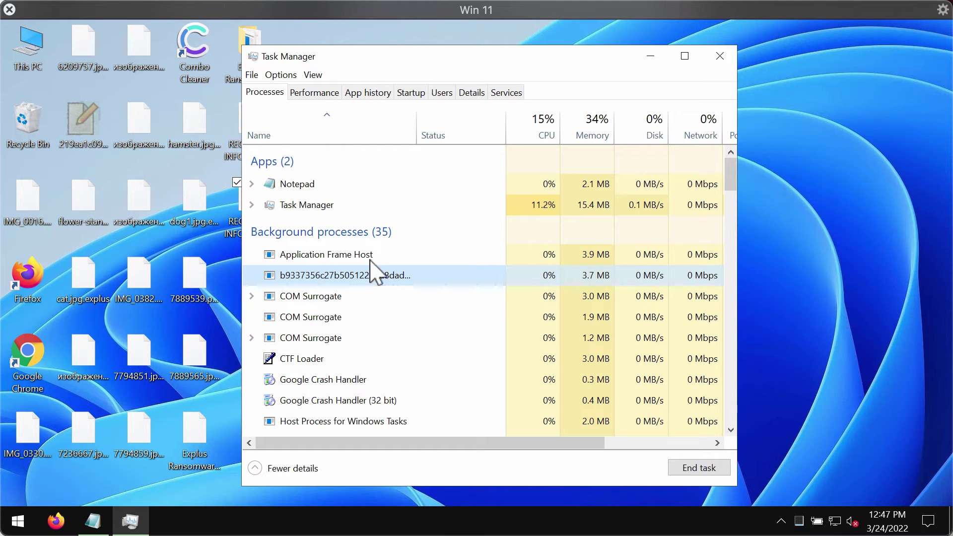
double_click(415, 133)
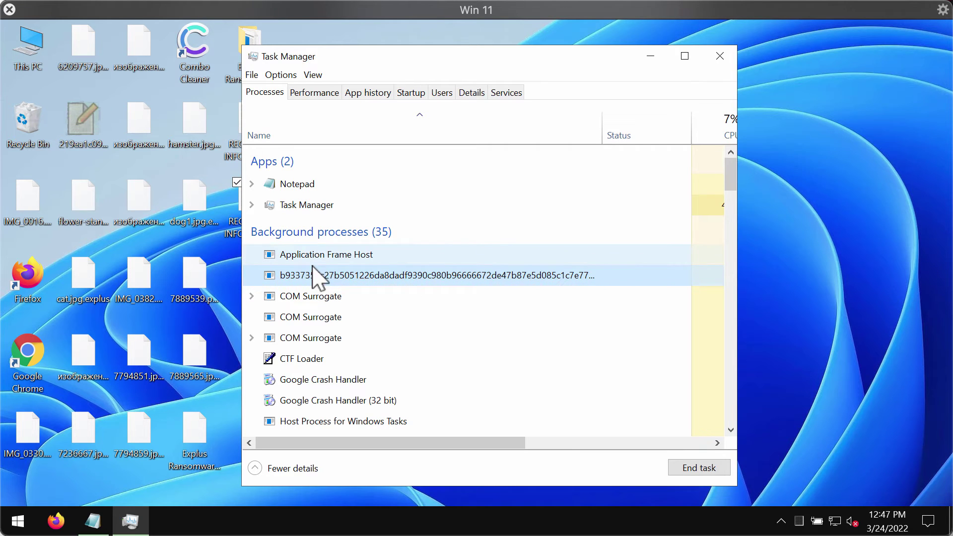
right_click(363, 276)
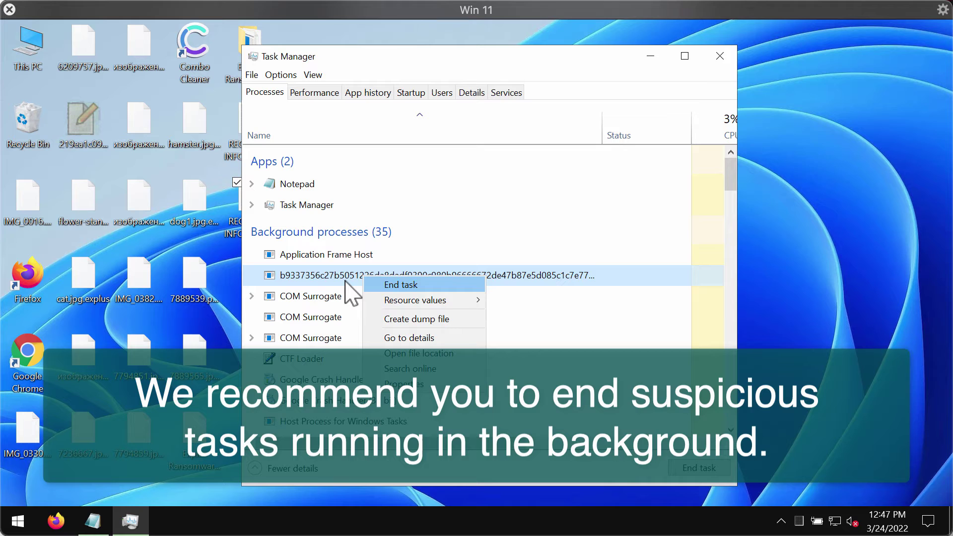
click(435, 286)
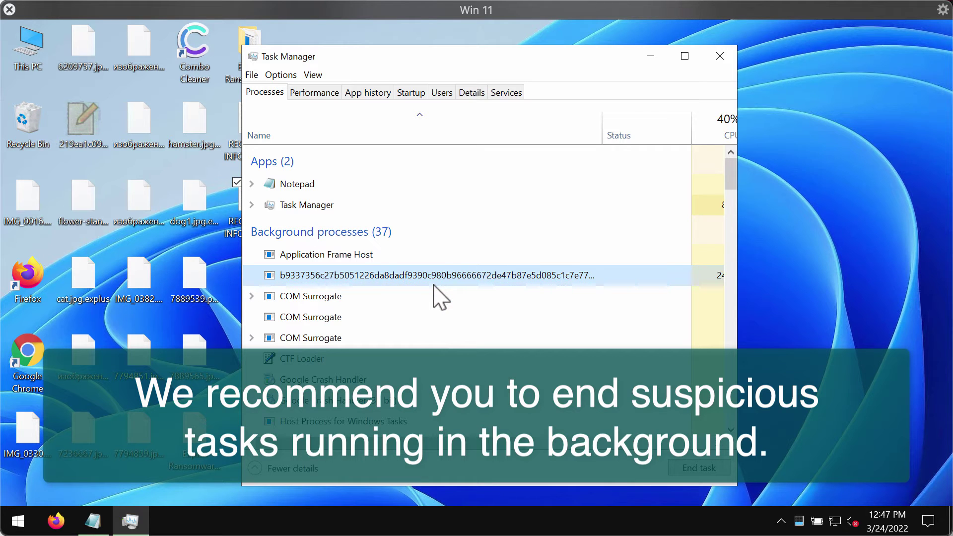
click(723, 60)
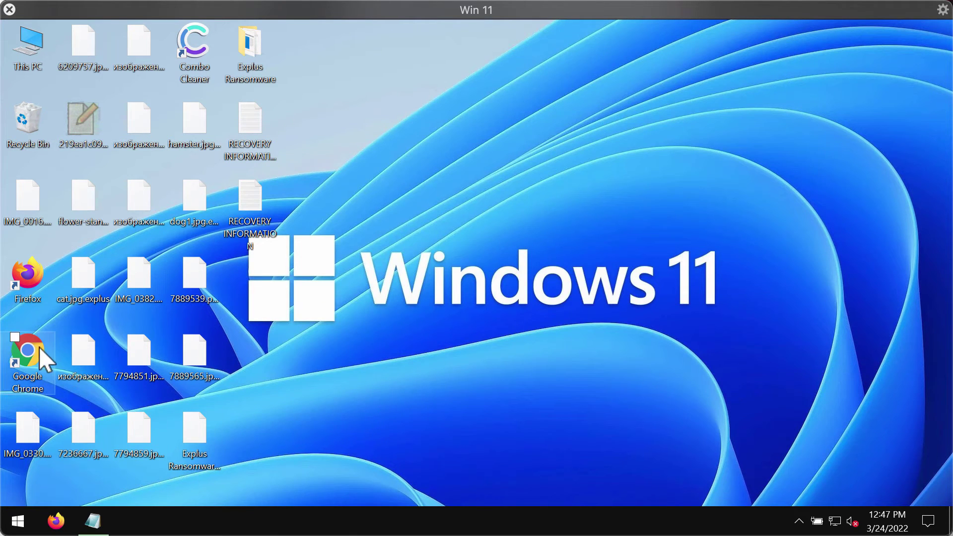
- Launch Google Chrome and enter combocleaner.com in the address bar
click(17, 351)
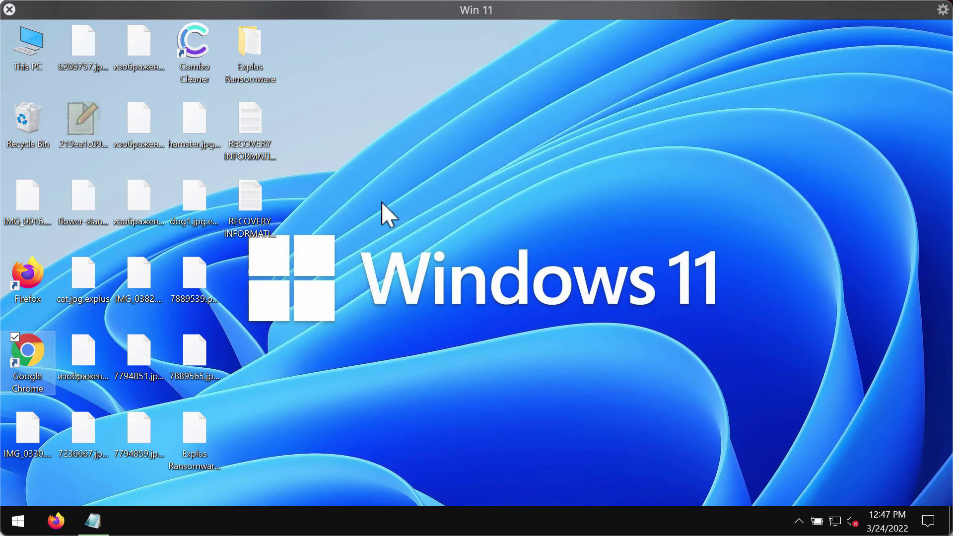
click(381, 202)
double_click(14, 361)
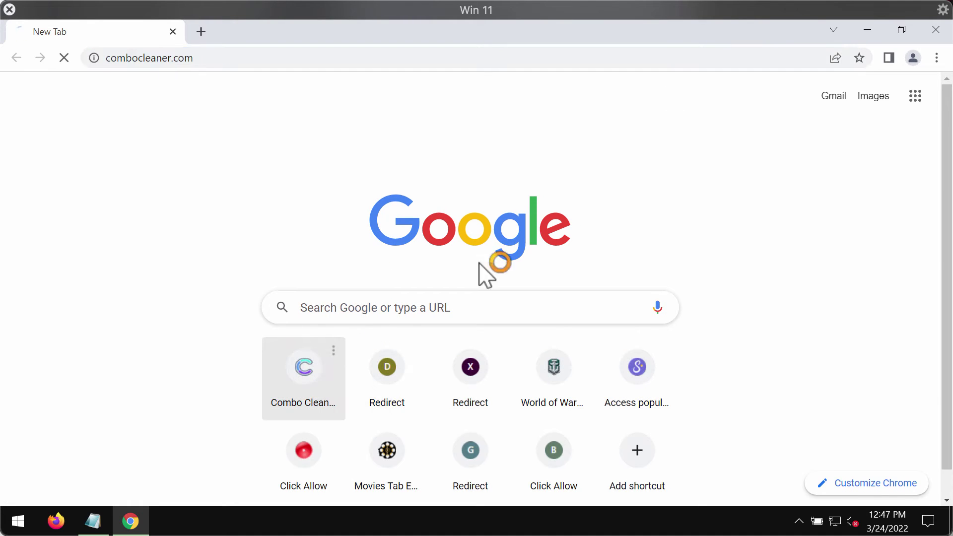
double_click(187, 59)
key(ctrl+a)
key(End)
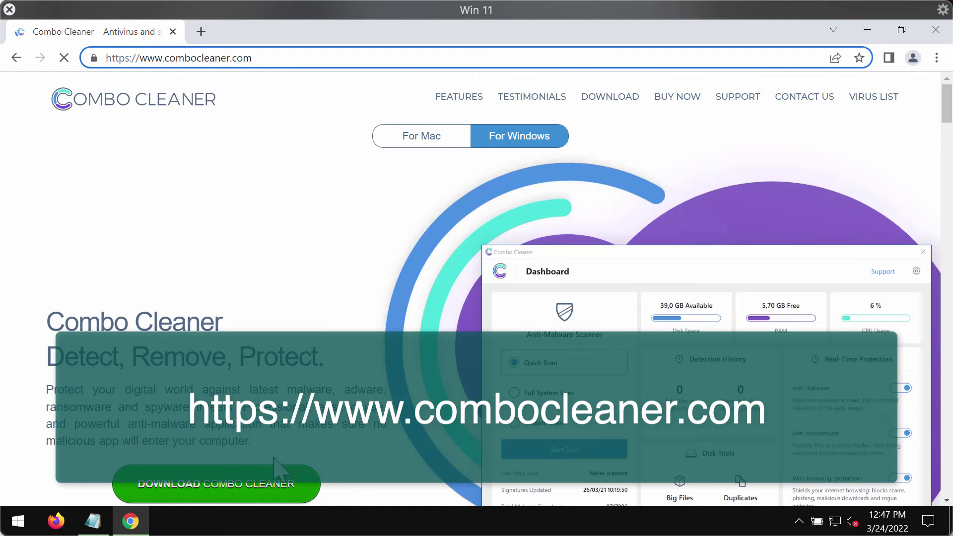
- Minimise Chrome and start Combo Cleaner from its desktop icon
click(867, 38)
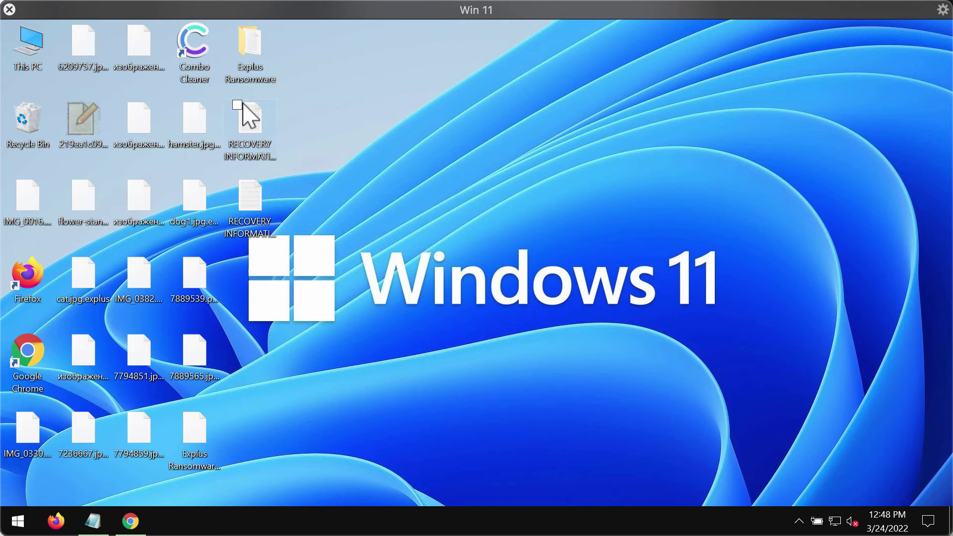
double_click(201, 88)
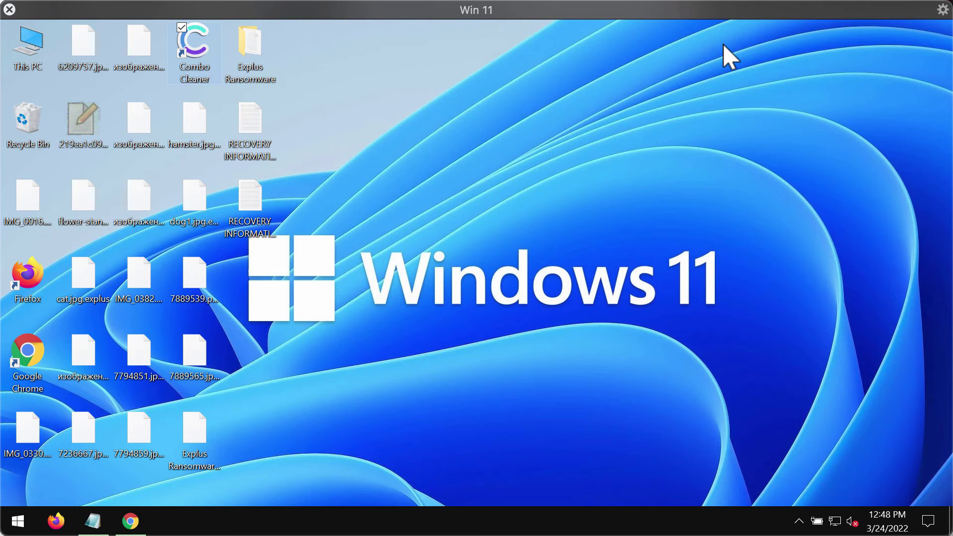
double_click(199, 59)
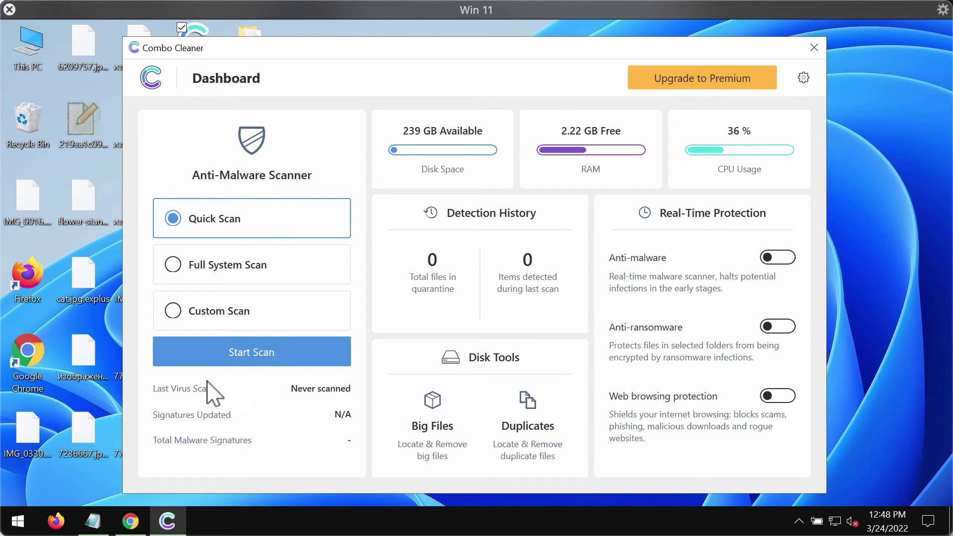
- Start Combo Cleaner's initial Quick Scan of the computer
click(248, 355)
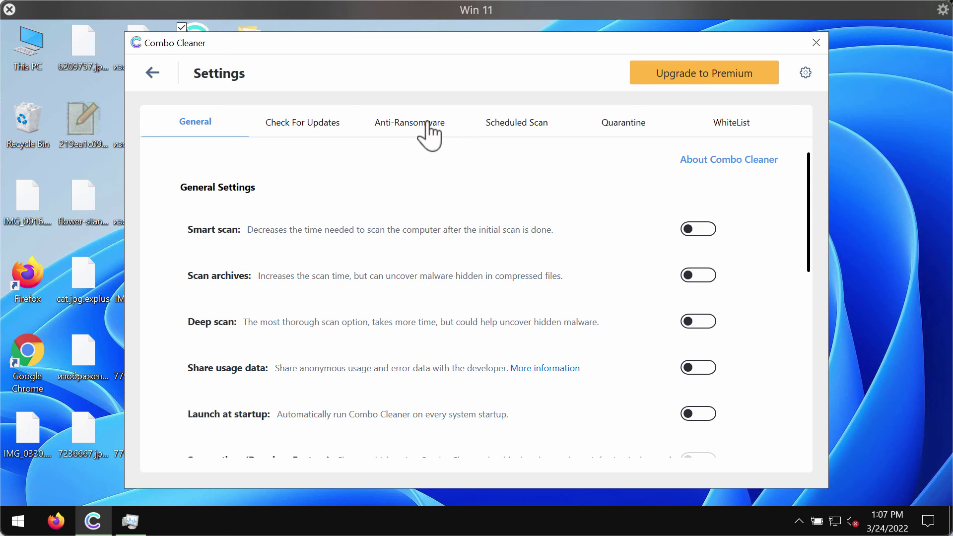
- Check the Anti-Ransomware settings tab, then open the Upgrade to Premium page
click(433, 134)
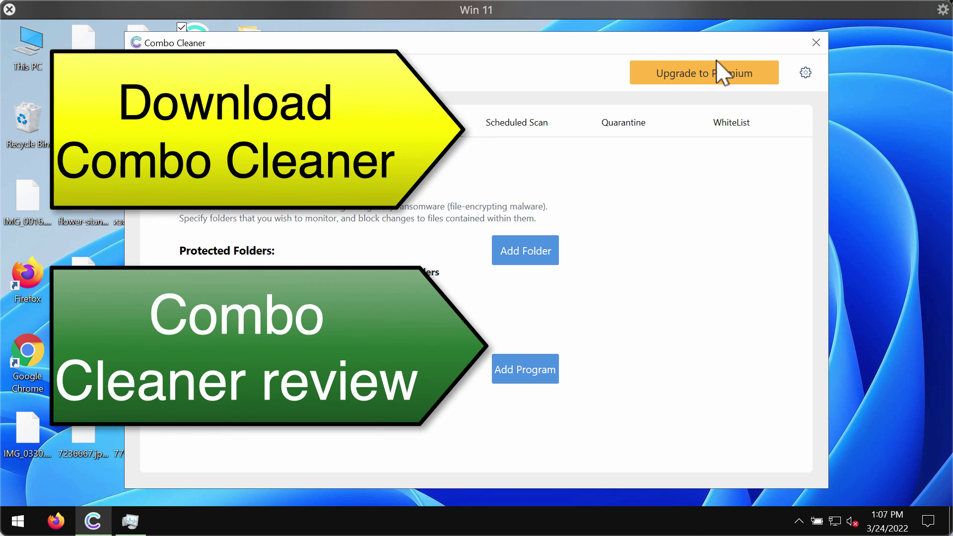
click(713, 79)
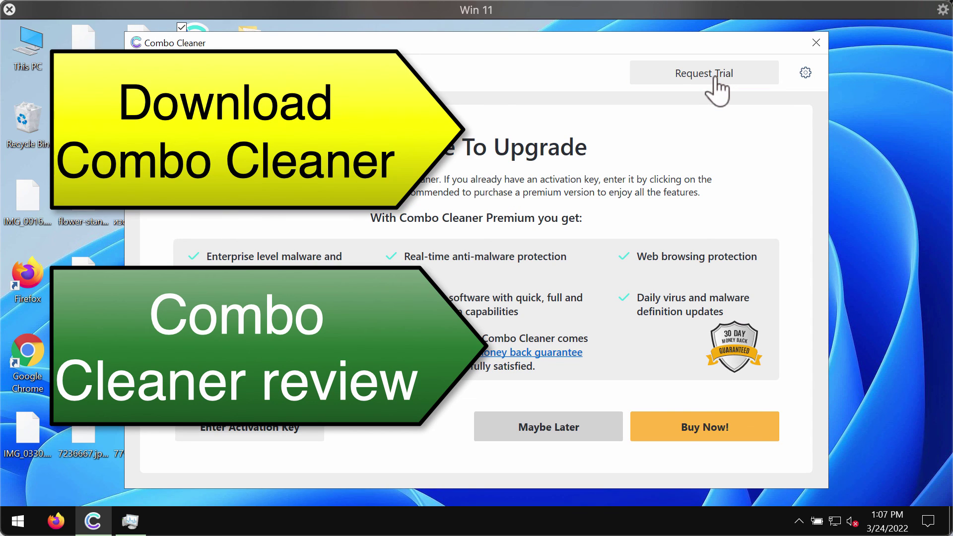